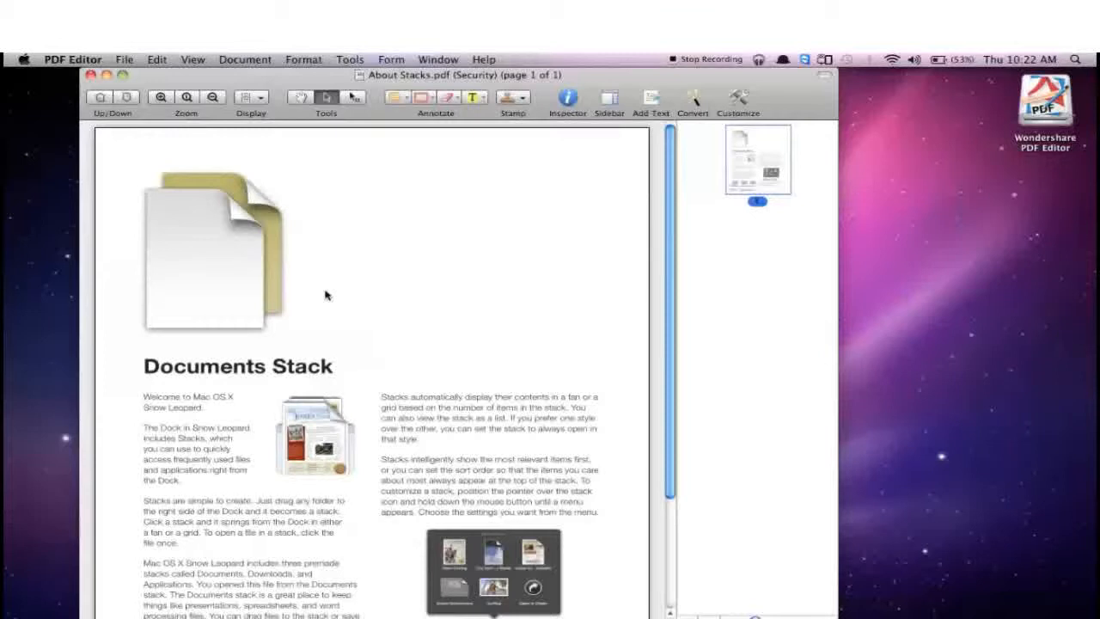
- Require a password to open the file in the security settings, entering and confirming the open password
{"action": "left_click", "coordinate": [132, 59]}
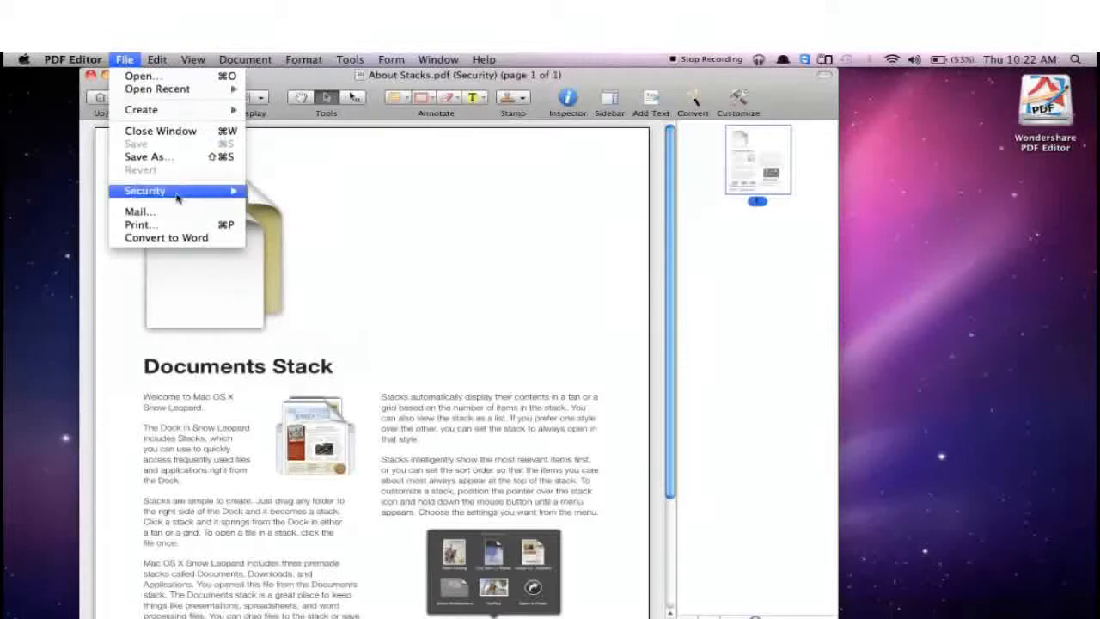
{"action": "mouse_move", "coordinate": [177, 197]}
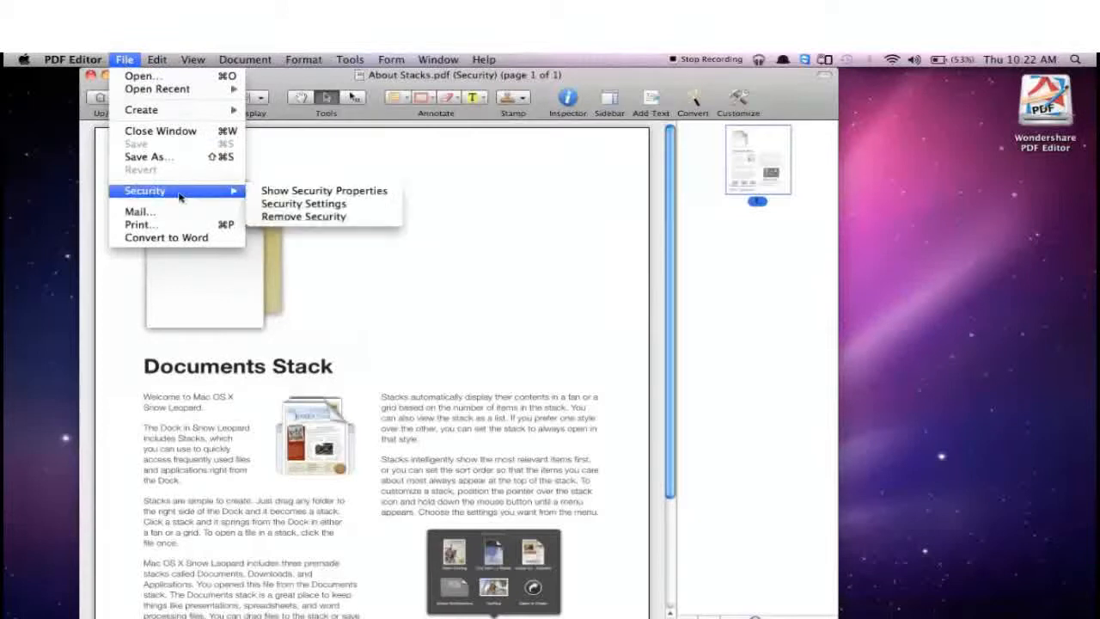
{"action": "left_click", "coordinate": [306, 203]}
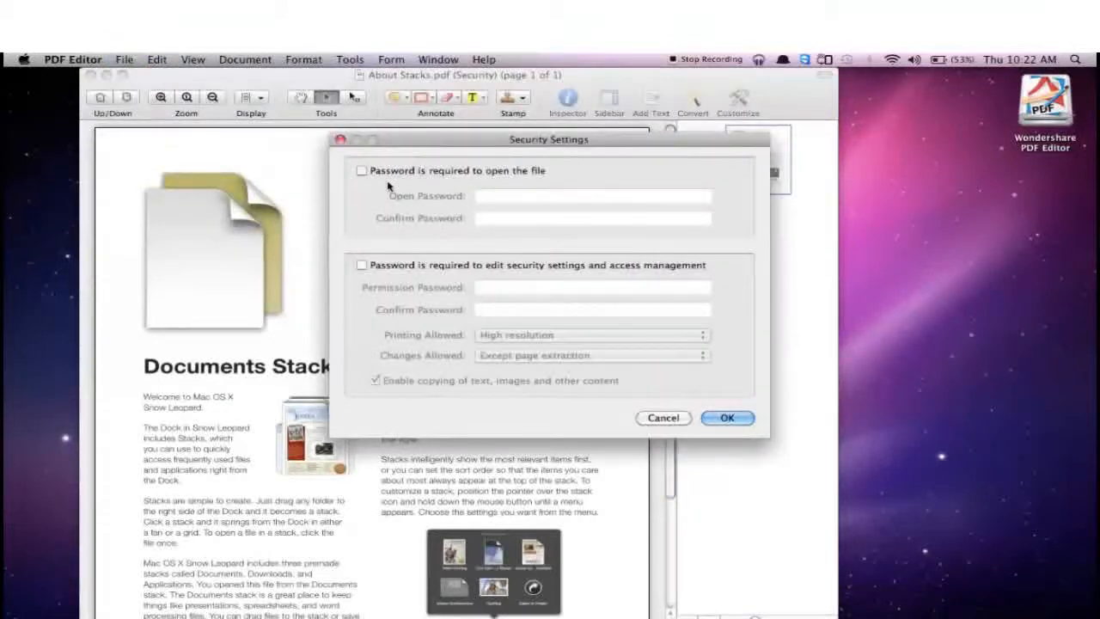
{"action": "left_click", "coordinate": [361, 171]}
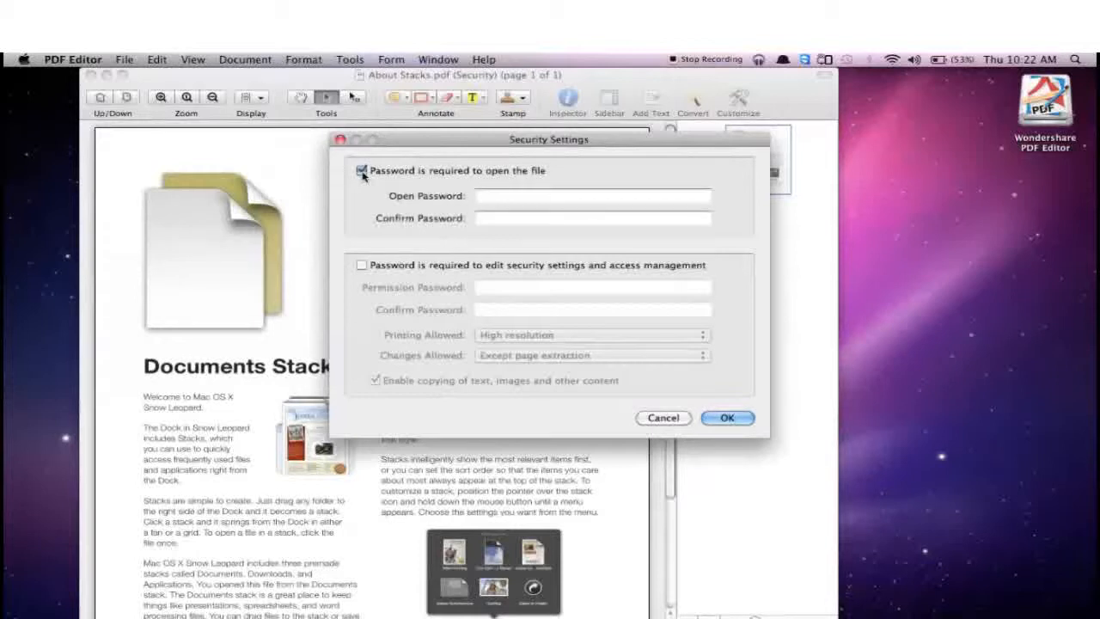
{"action": "left_click", "coordinate": [517, 196]}
{"action": "type", "text": "*"}
{"action": "type", "text": "*******"}
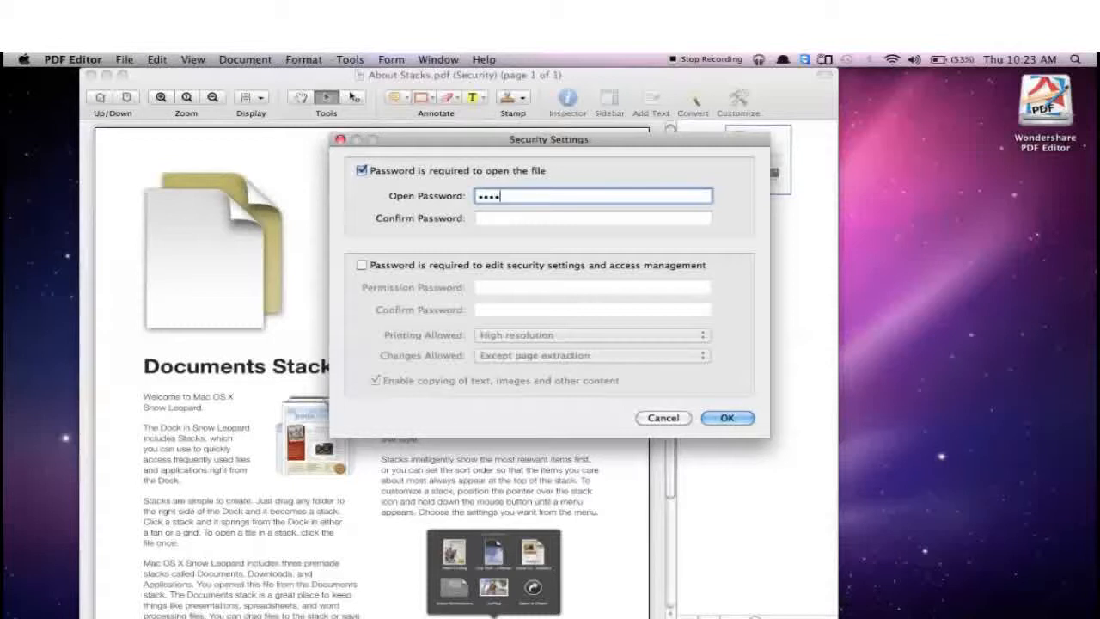
{"action": "key", "text": "Tab"}
{"action": "type", "text": "********"}
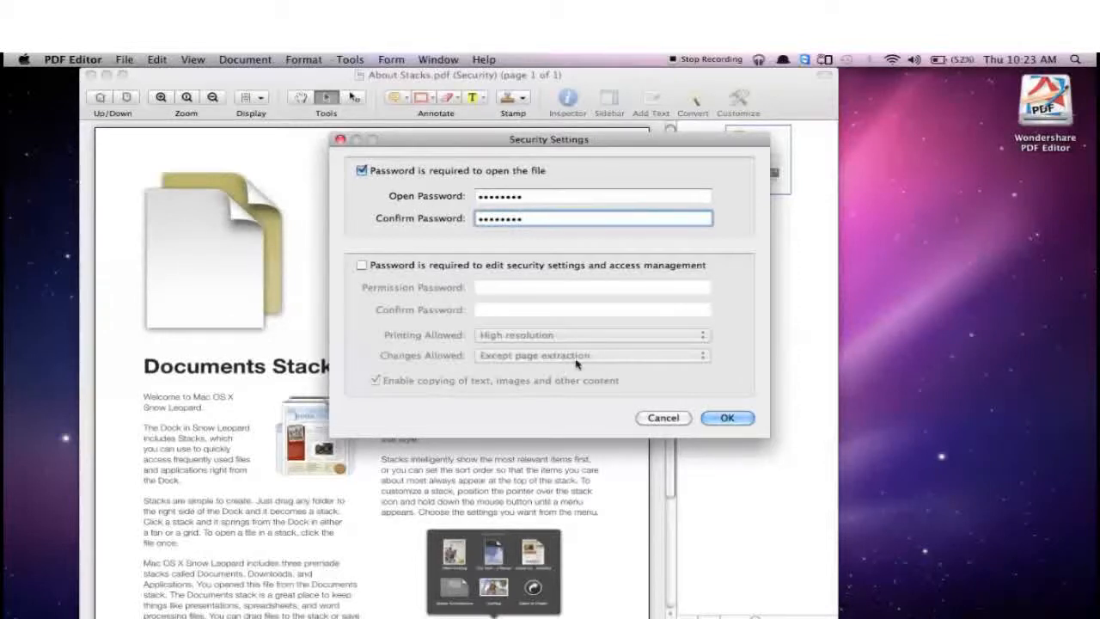
{"action": "left_click", "coordinate": [727, 419]}
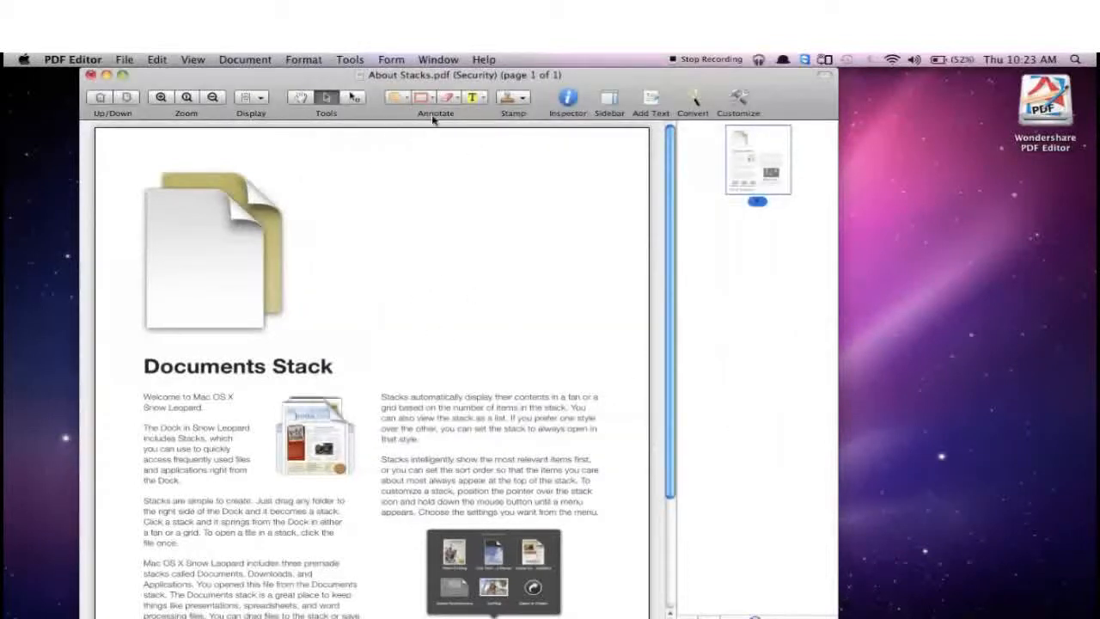
- Save and close the document, and reopen About Stacks.pdf from the Documents folder with Wondershare PDF Editor
{"action": "left_click", "coordinate": [90, 74]}
{"action": "left_click", "coordinate": [579, 189]}
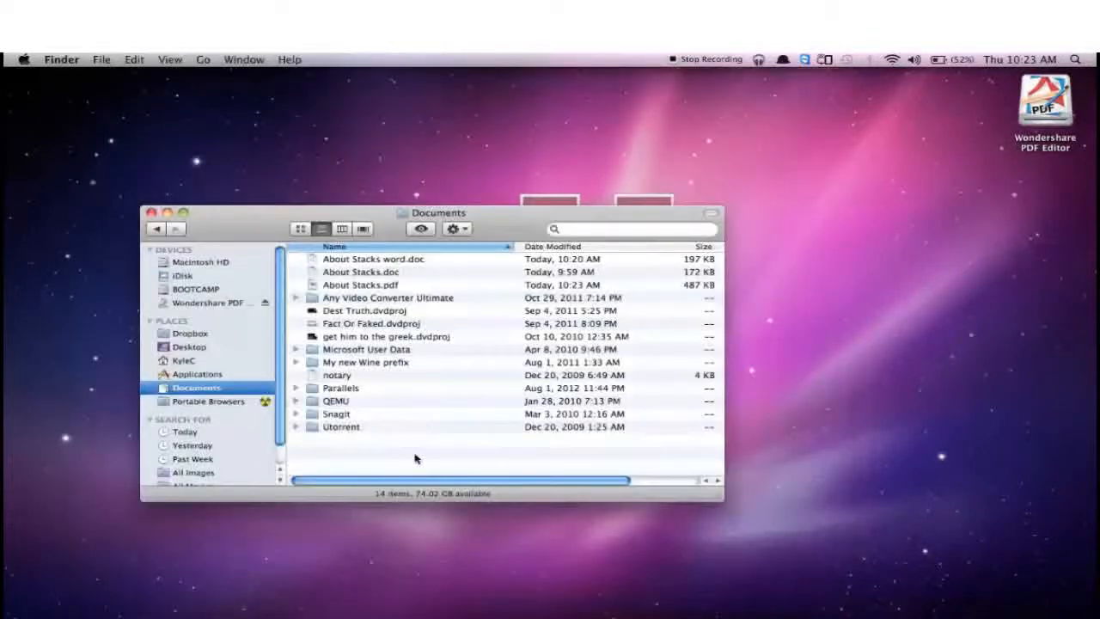
{"action": "left_click", "coordinate": [376, 286]}
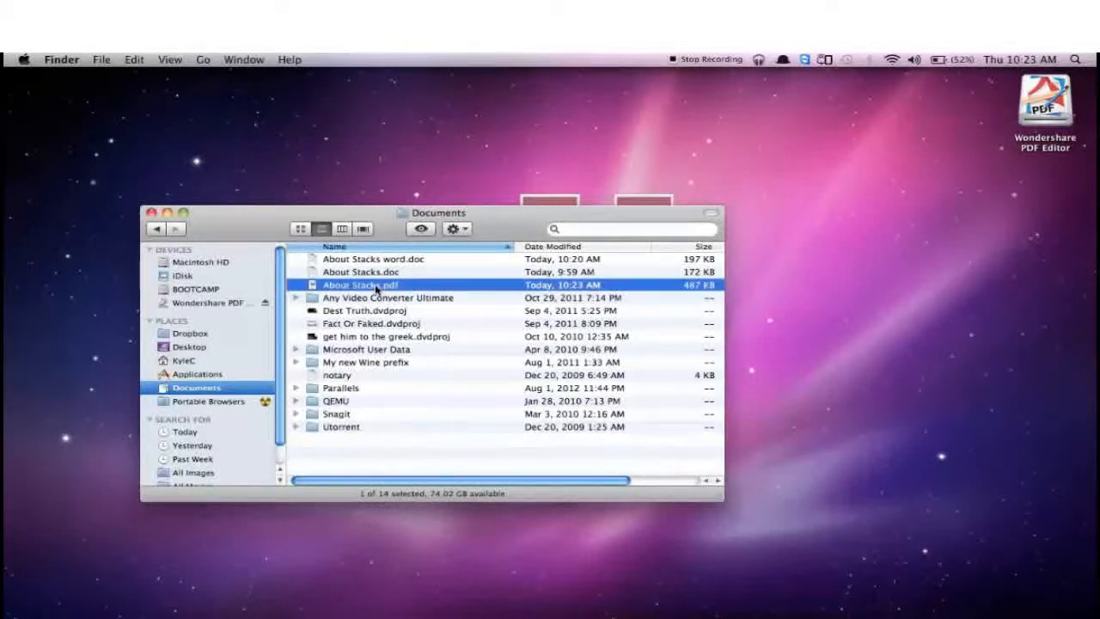
{"action": "right_click", "coordinate": [375, 290]}
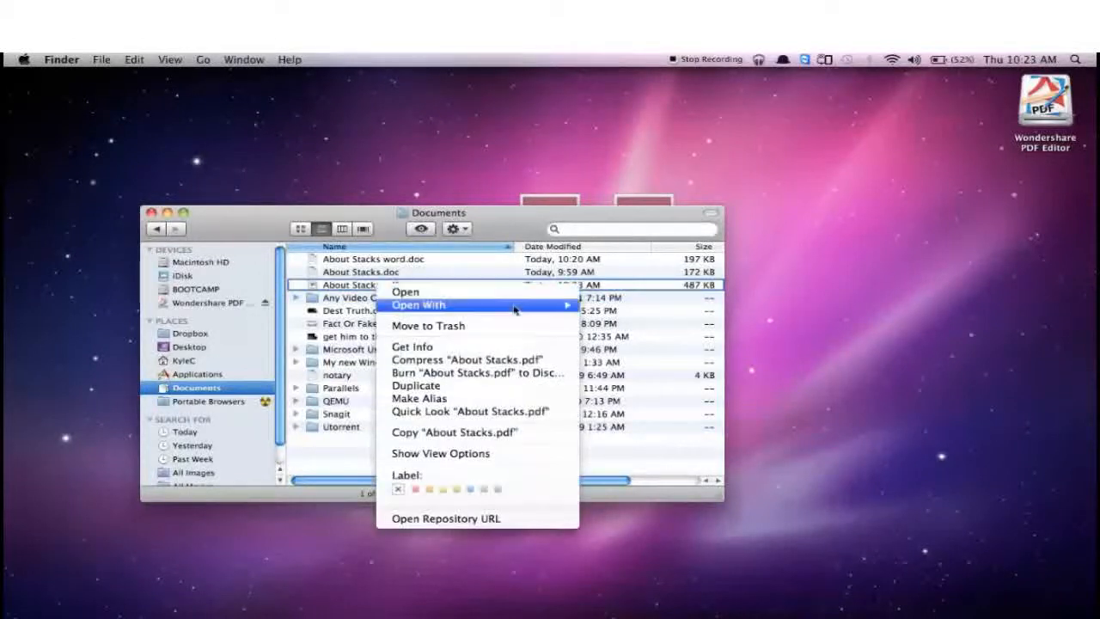
{"action": "mouse_move", "coordinate": [516, 305]}
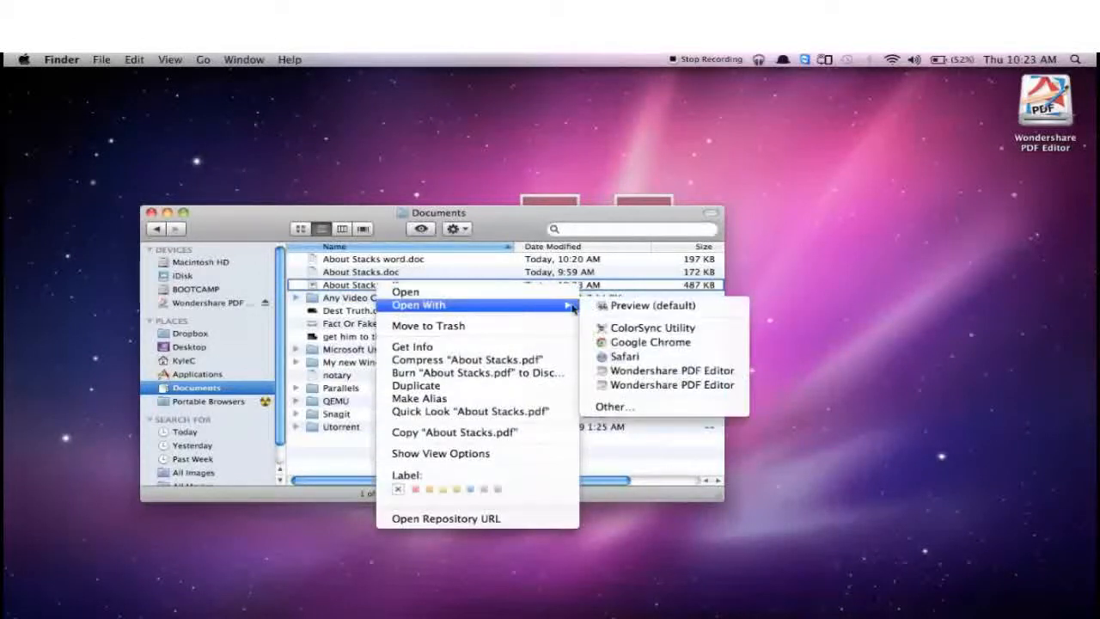
{"action": "left_click", "coordinate": [637, 375]}
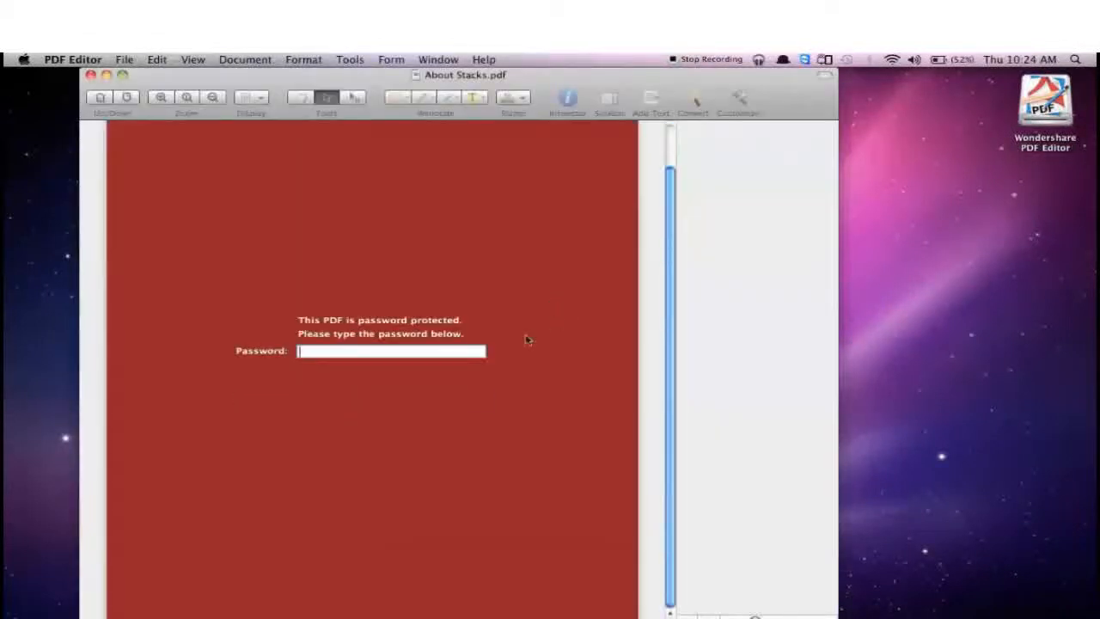
- Unlock About Stacks.pdf by entering its open password and look over the page
{"action": "scroll", "coordinate": [527, 341], "scroll_direction": "up", "scroll_amount": 1}
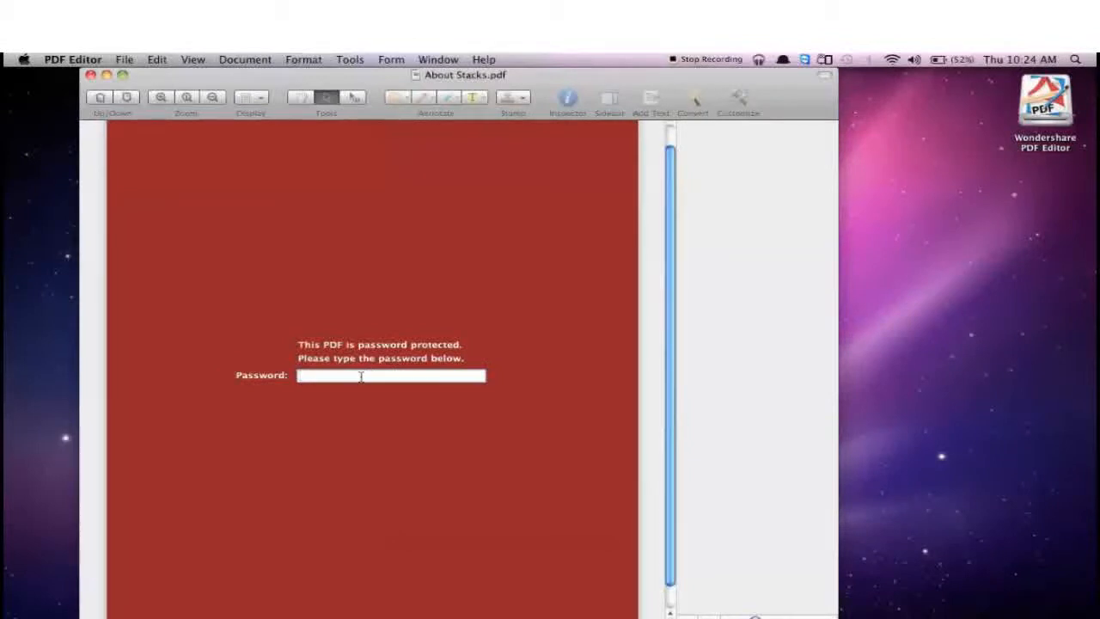
{"action": "type", "text": "********"}
{"action": "key", "text": "Return"}
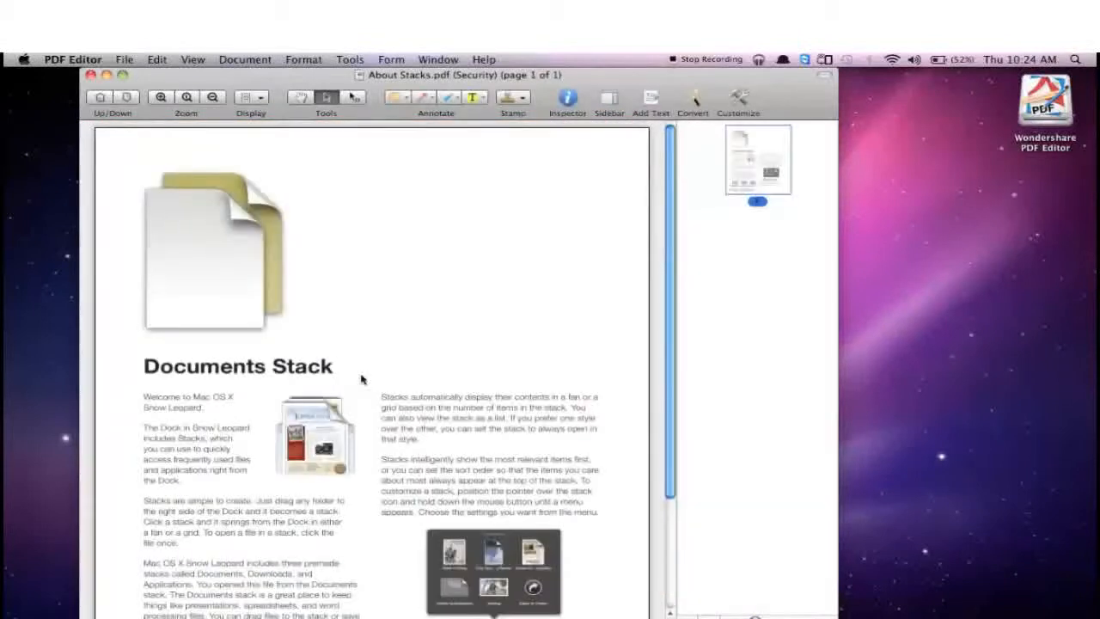
{"action": "scroll", "coordinate": [301, 395], "scroll_direction": "down", "scroll_amount": 5}
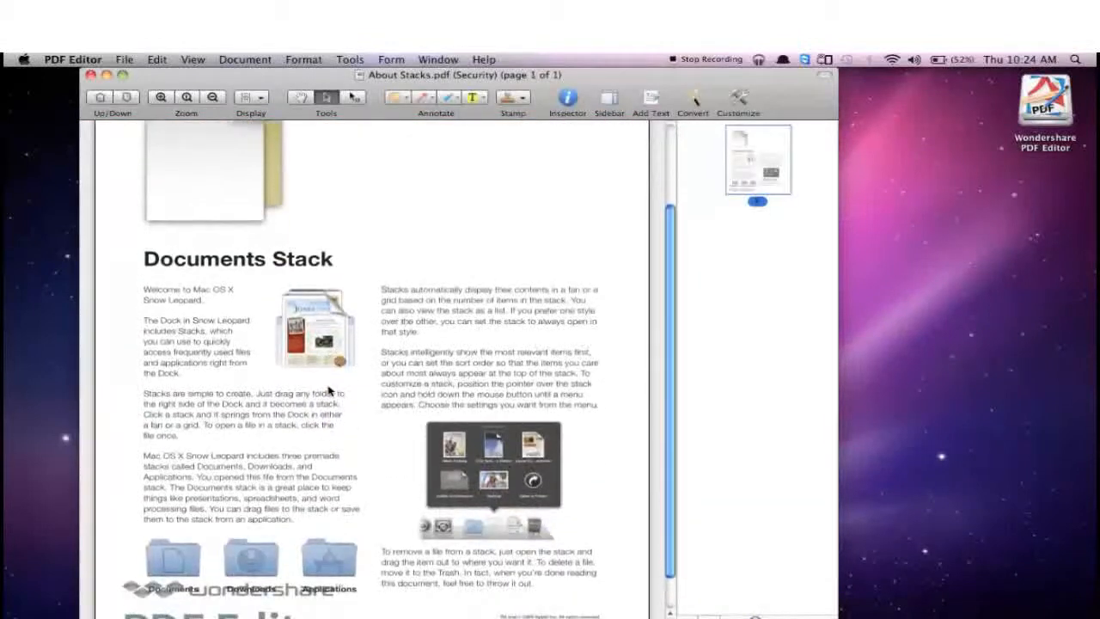
{"action": "scroll", "coordinate": [327, 392], "scroll_direction": "up", "scroll_amount": 5}
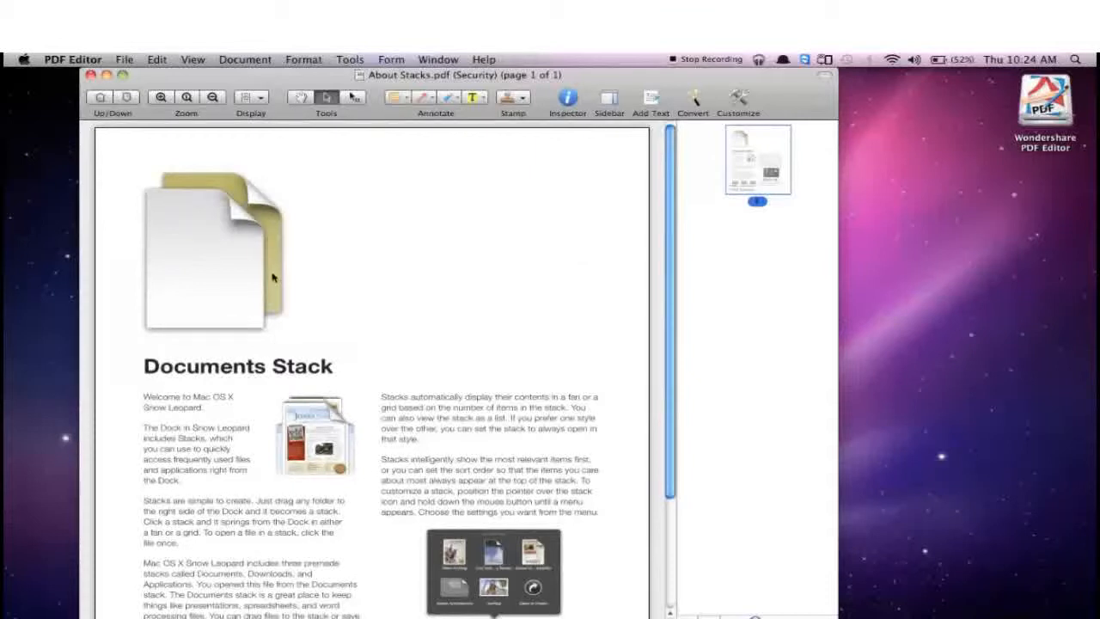
- Remove the security from About Stacks.pdf
{"action": "left_click", "coordinate": [124, 60]}
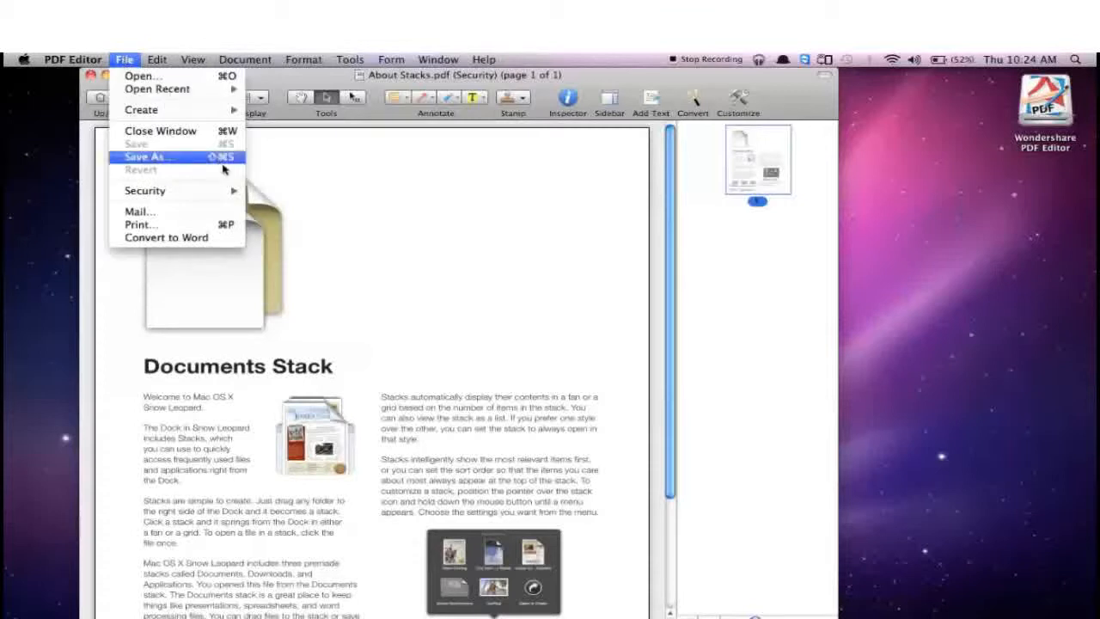
{"action": "mouse_move", "coordinate": [215, 191]}
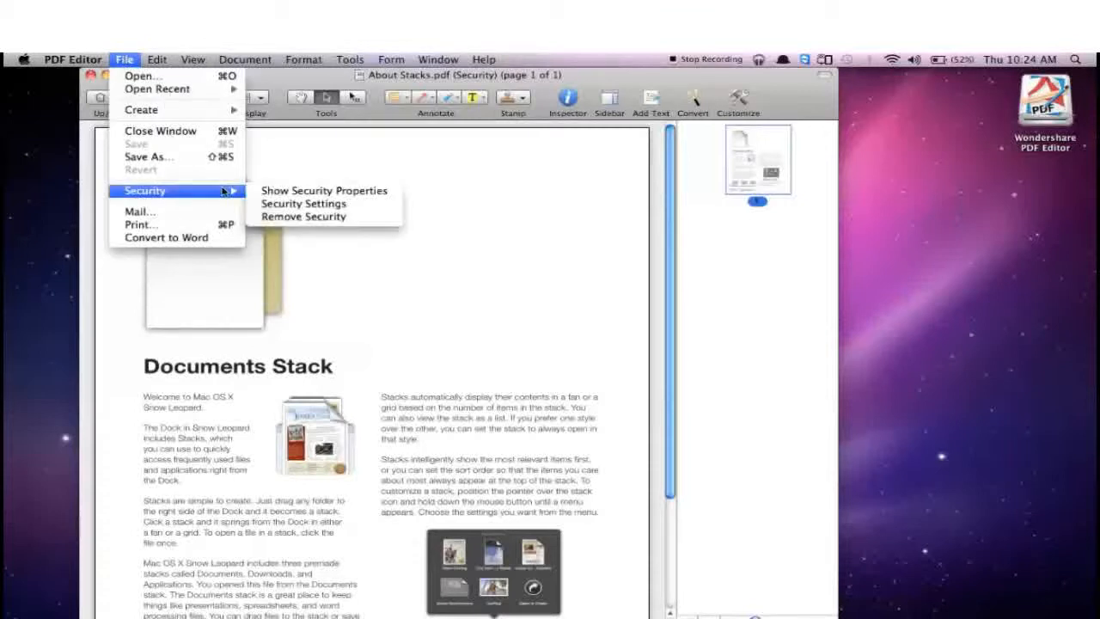
{"action": "left_click", "coordinate": [276, 217]}
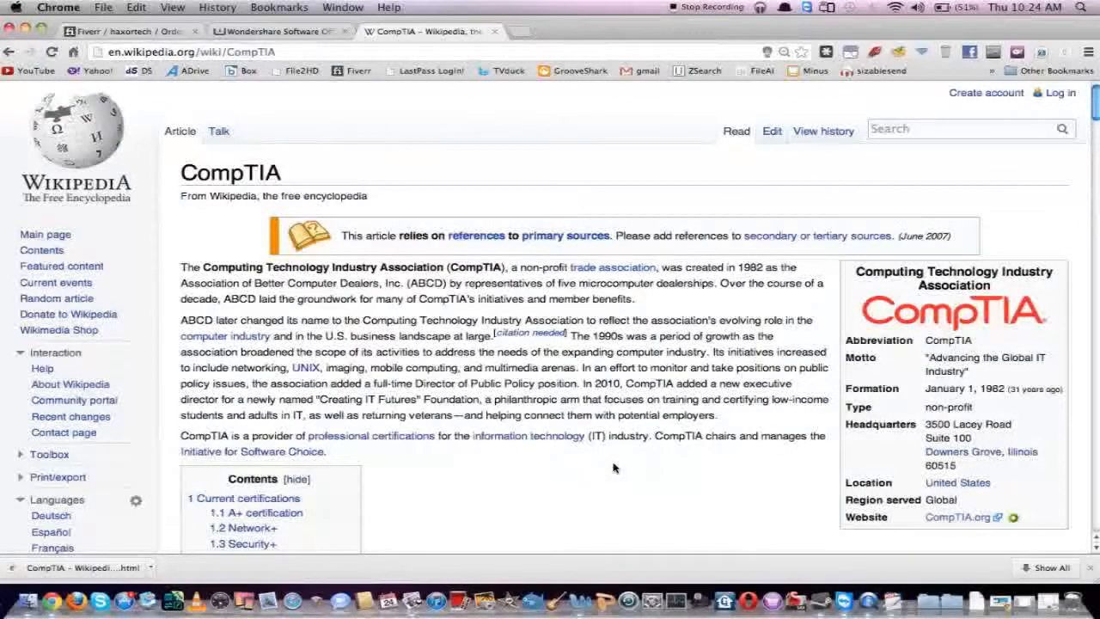
- Save the CompTIA Wikipedia article from Chrome to the Desktop in the Webpage, Complete format
{"action": "scroll", "coordinate": [470, 283], "scroll_direction": "down", "scroll_amount": 2}
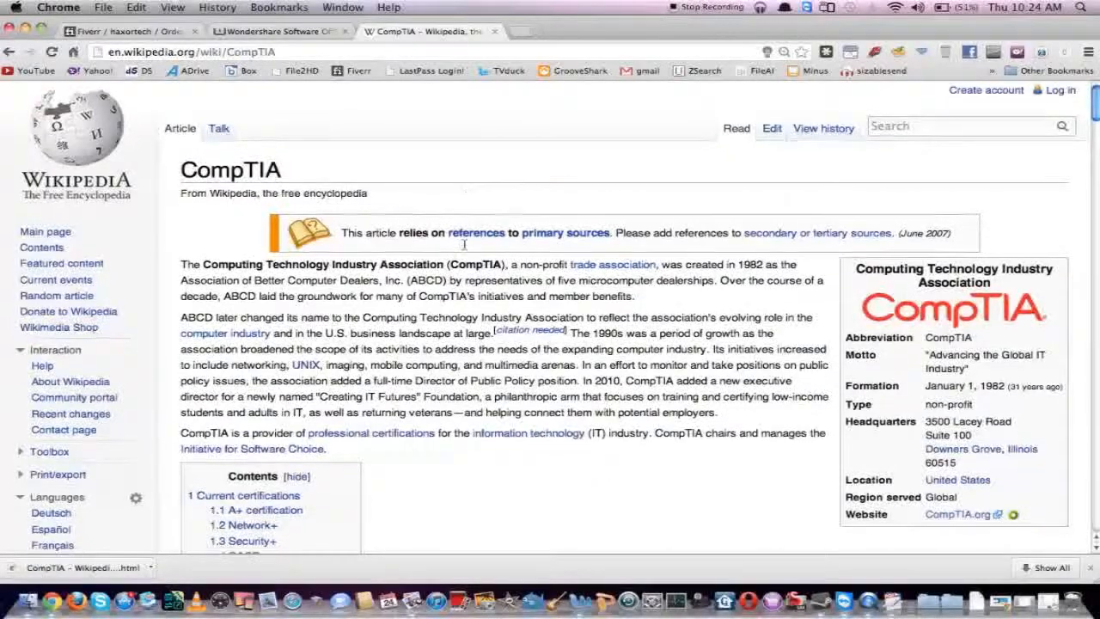
{"action": "scroll", "coordinate": [469, 283], "scroll_direction": "up", "scroll_amount": 2}
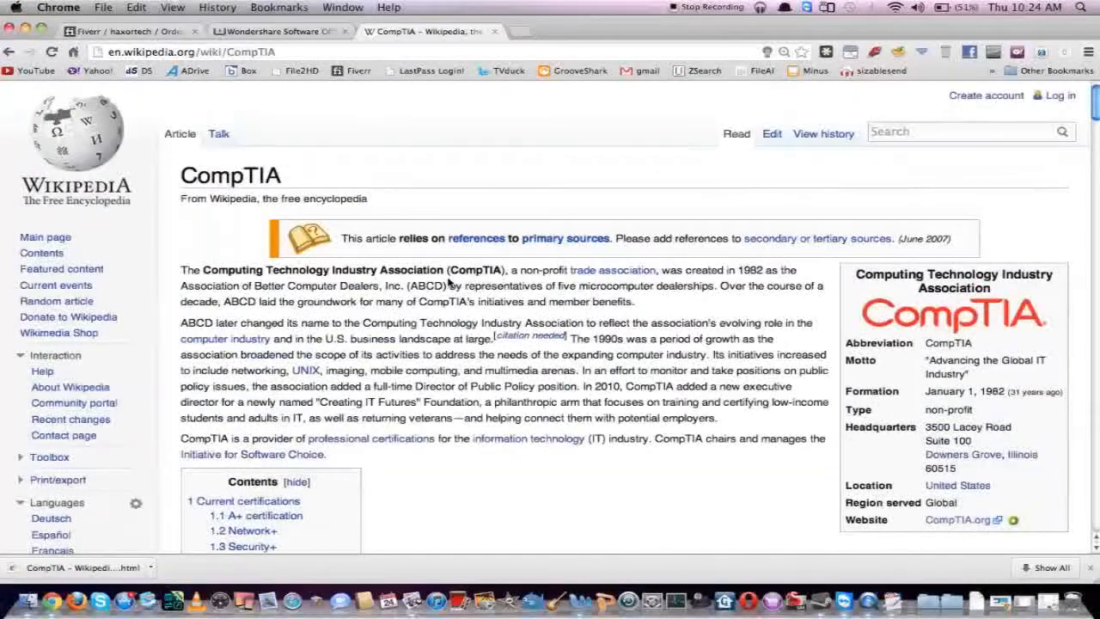
{"action": "right_click", "coordinate": [458, 181]}
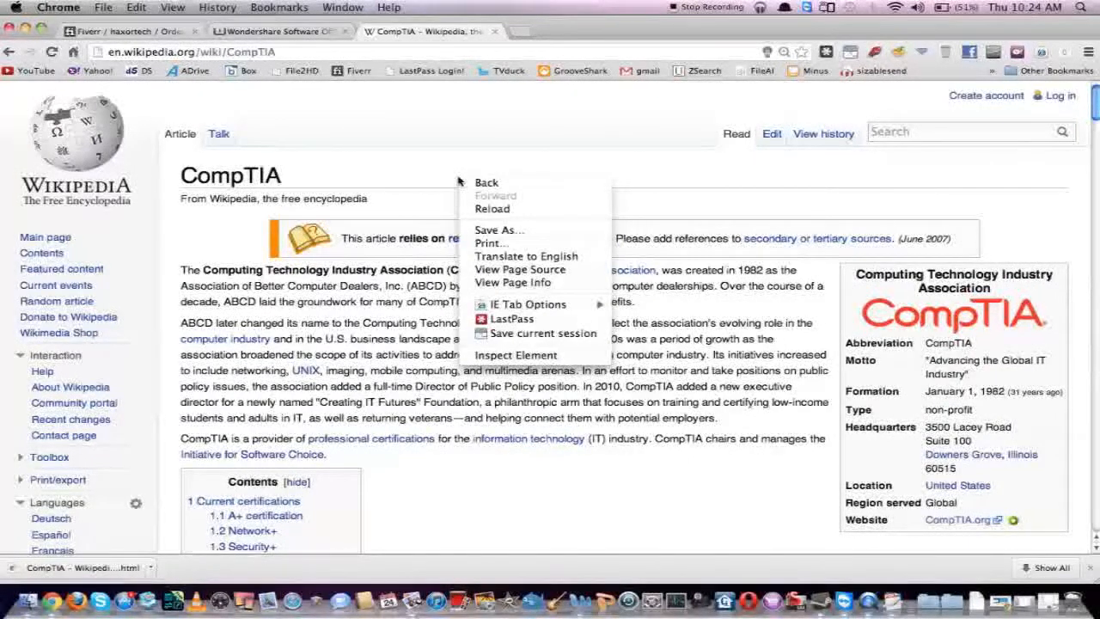
{"action": "left_click", "coordinate": [506, 229]}
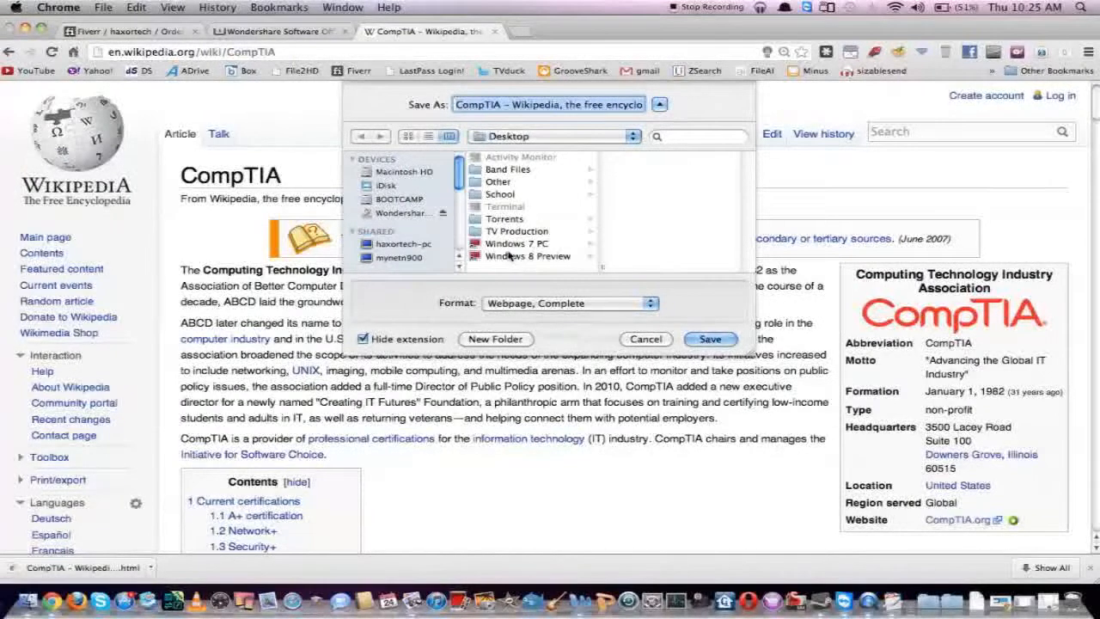
{"action": "scroll", "coordinate": [461, 206], "scroll_direction": "down", "scroll_amount": 2}
{"action": "scroll", "coordinate": [461, 206], "scroll_direction": "down", "scroll_amount": 3}
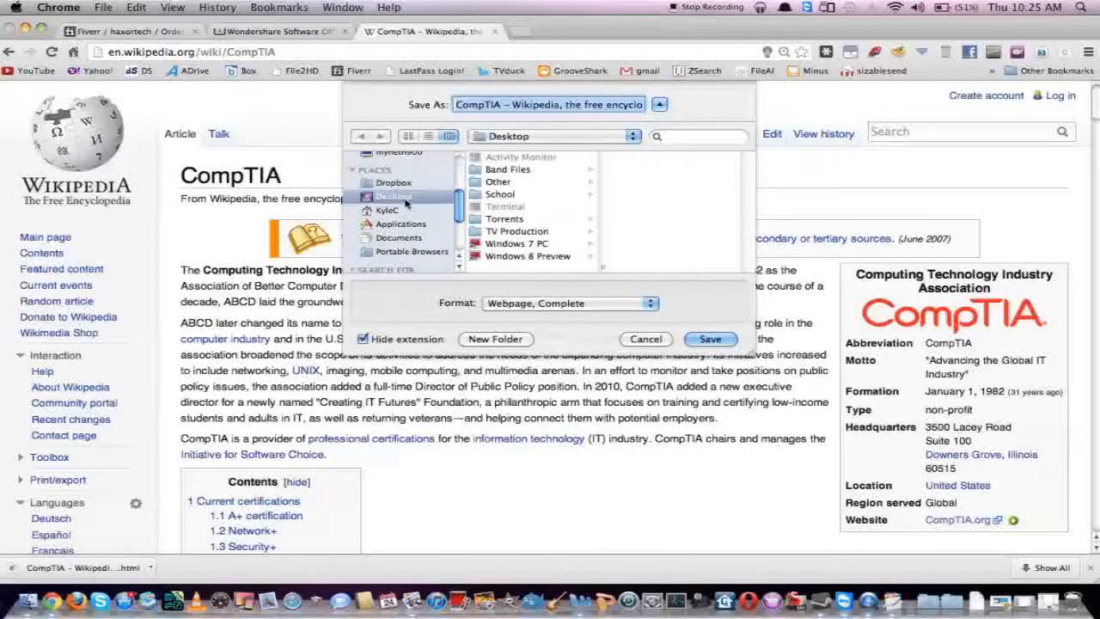
{"action": "left_click", "coordinate": [718, 338]}
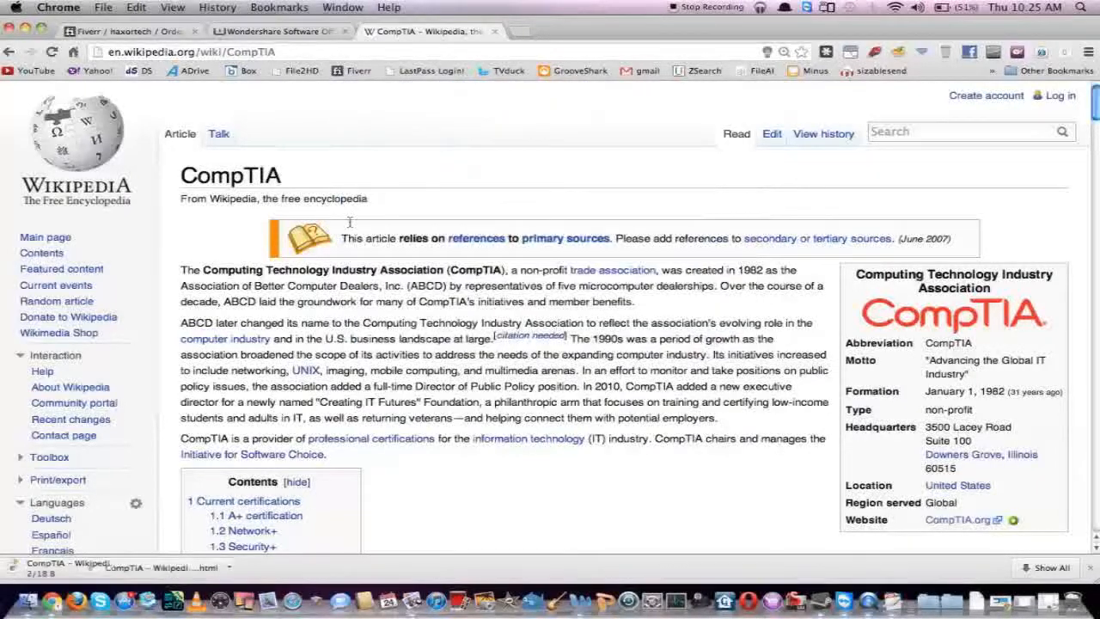
- Switch from Chrome to PDF Editor and create a PDF from the CompTIA Wikipedia HTML file on the Desktop
{"action": "left_click", "coordinate": [25, 29]}
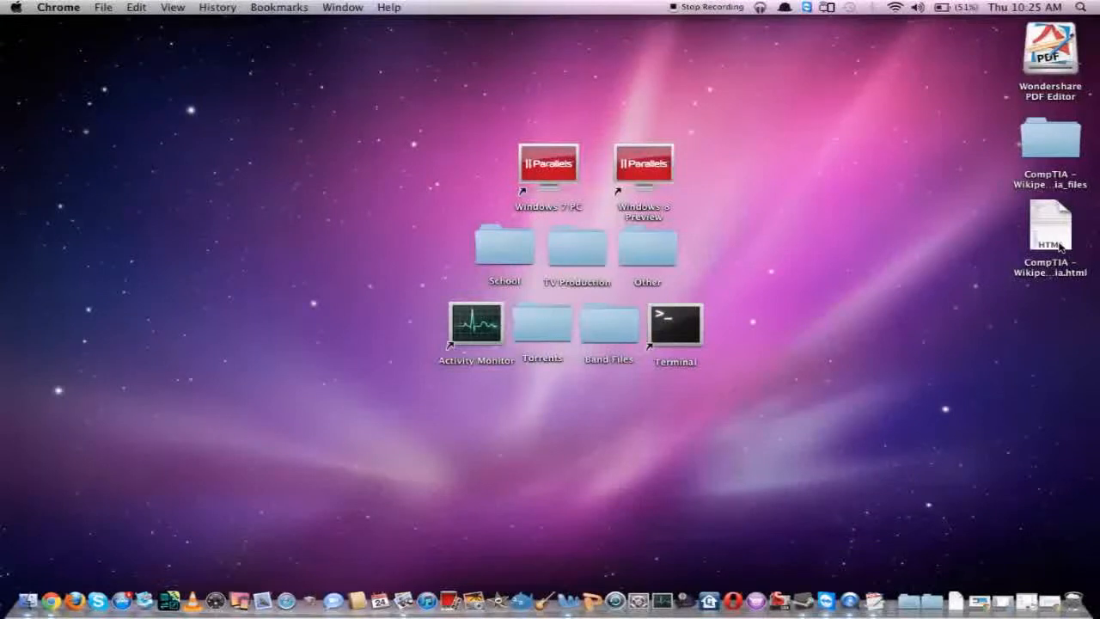
{"action": "left_click", "coordinate": [1026, 601]}
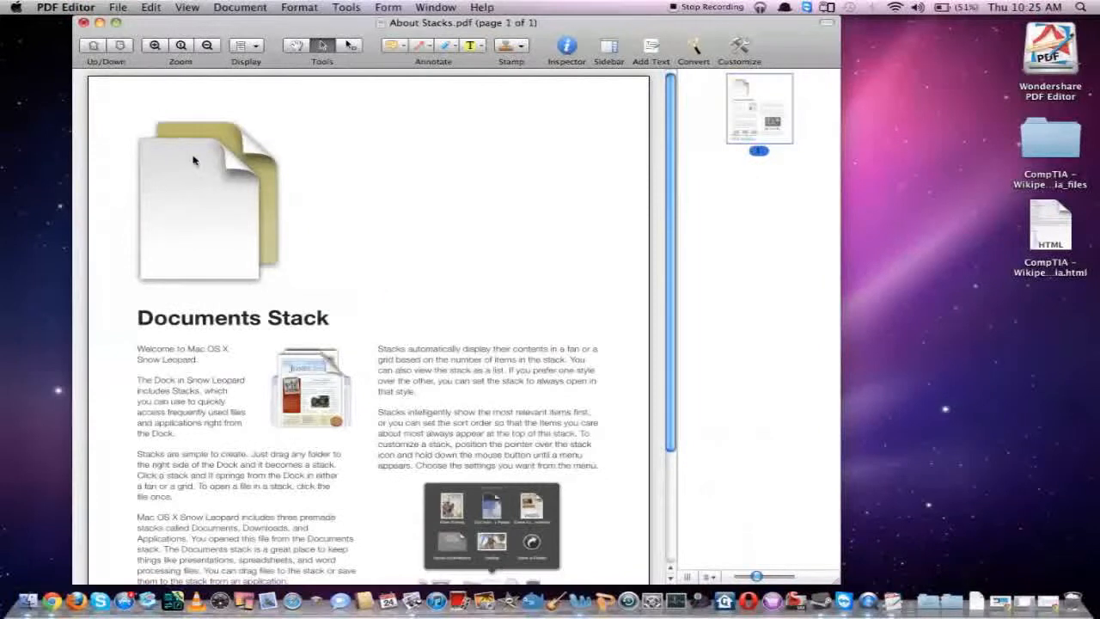
{"action": "left_click", "coordinate": [120, 7]}
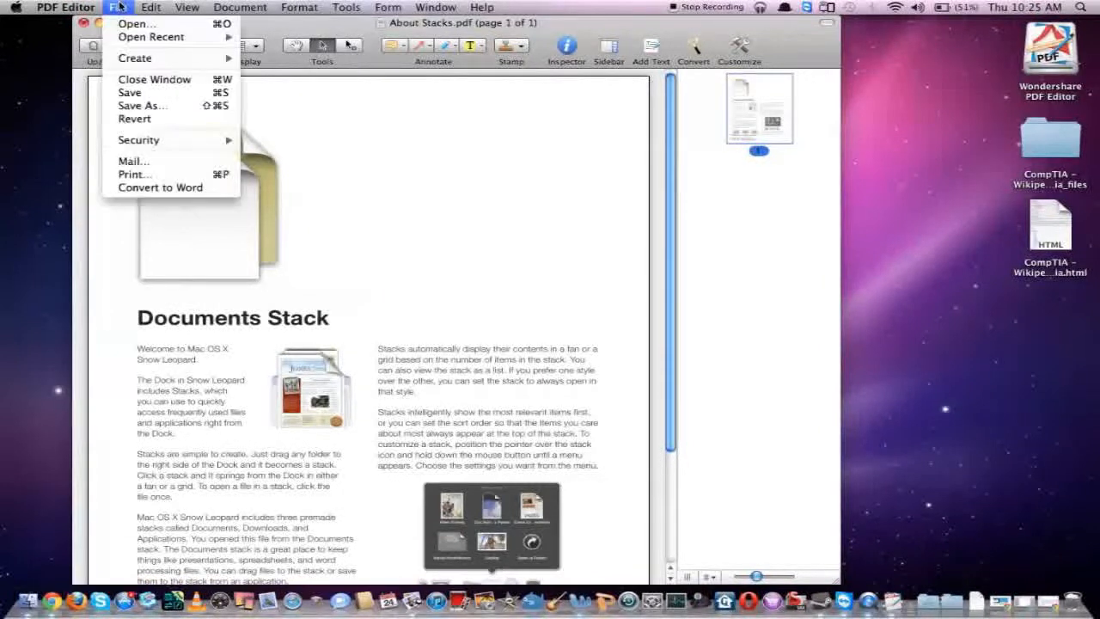
{"action": "mouse_move", "coordinate": [198, 61]}
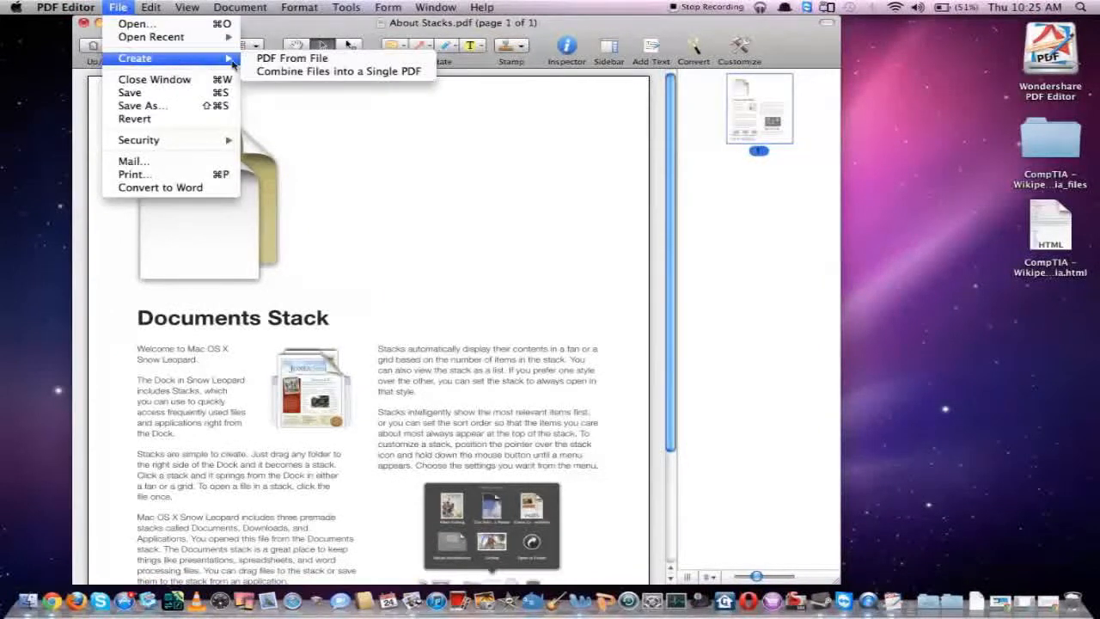
{"action": "left_click", "coordinate": [279, 58]}
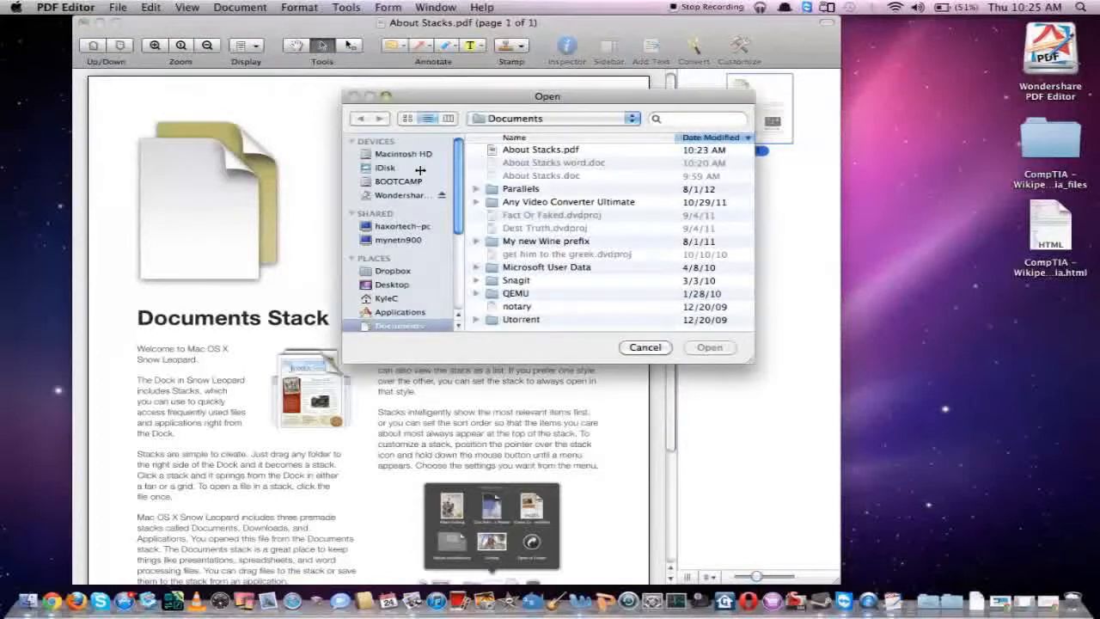
{"action": "left_click", "coordinate": [386, 284]}
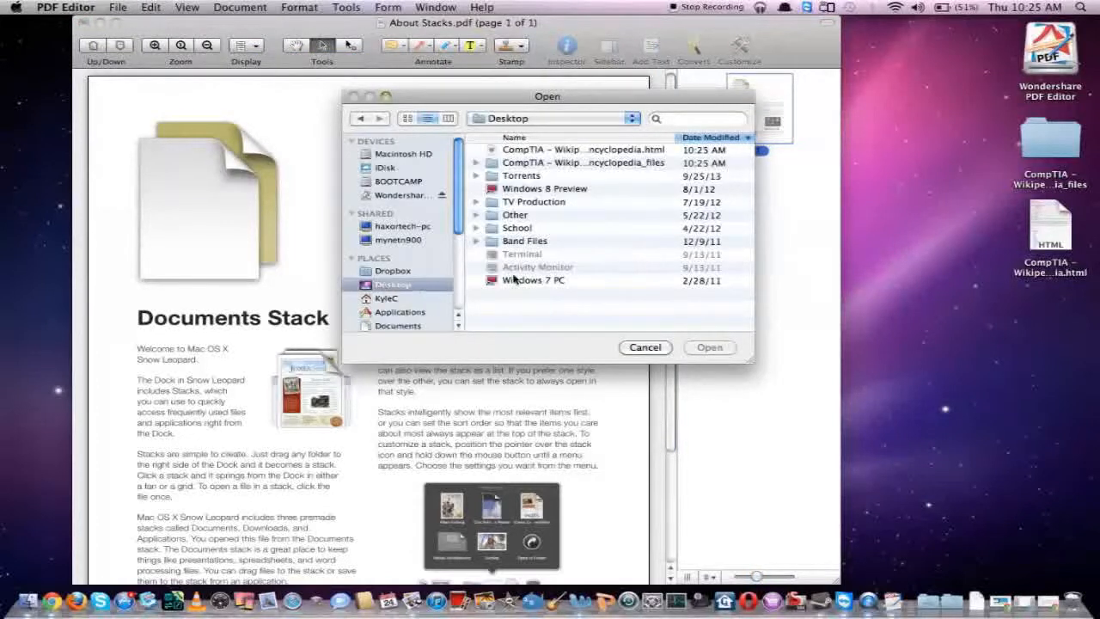
{"action": "left_click", "coordinate": [542, 150]}
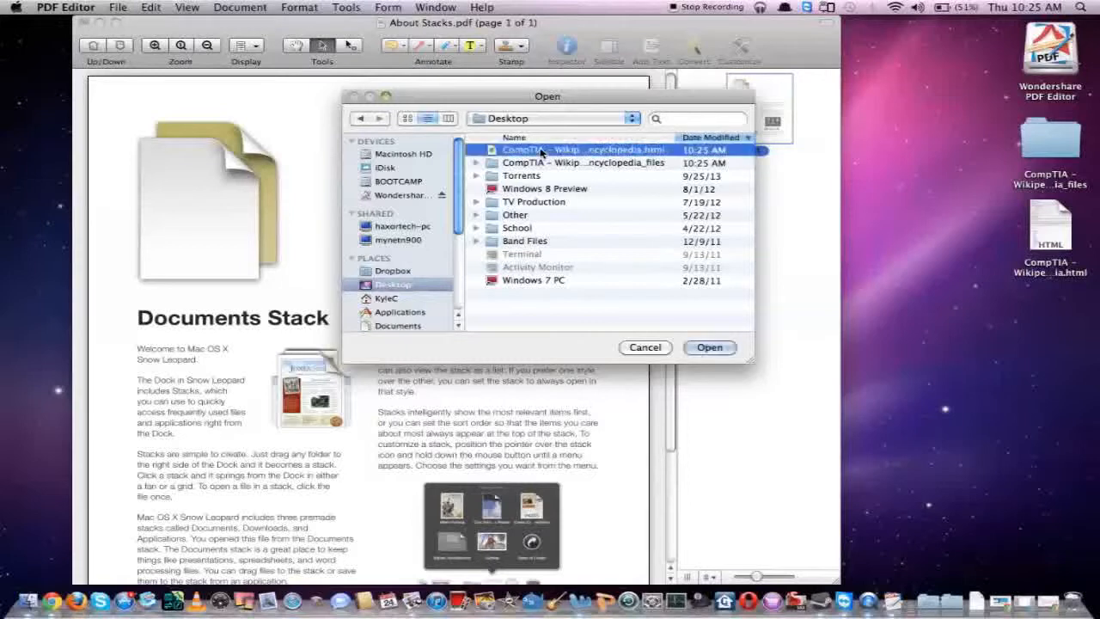
{"action": "left_click", "coordinate": [708, 347]}
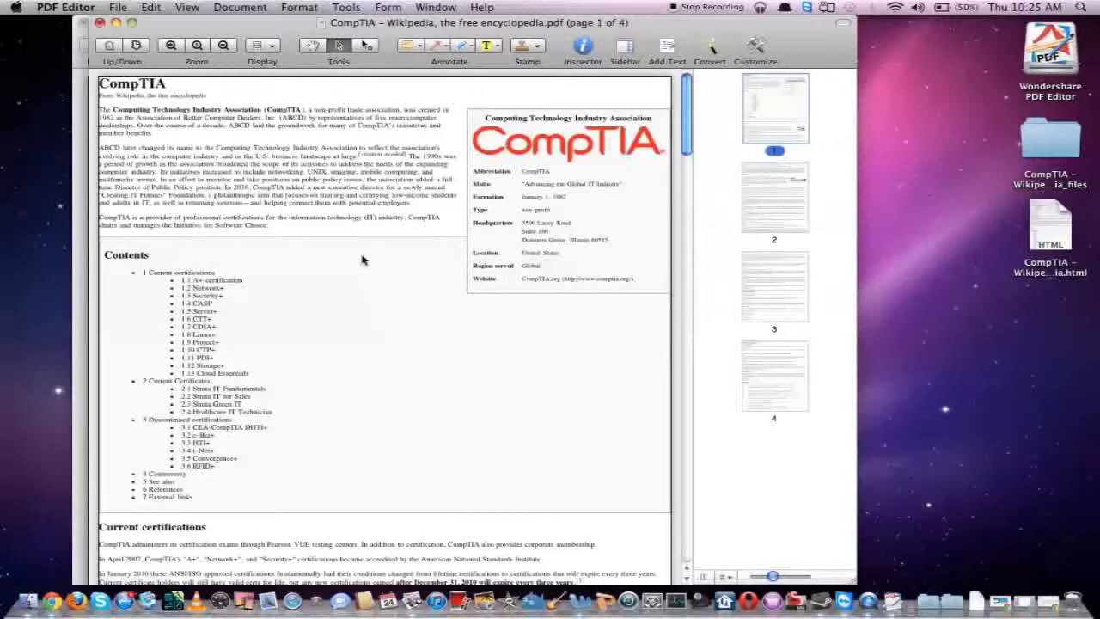
- Review the pages of the PDF created from the CompTIA article
{"action": "scroll", "coordinate": [280, 170], "scroll_direction": "down", "scroll_amount": 1}
{"action": "scroll", "coordinate": [192, 177], "scroll_direction": "down", "scroll_amount": 20}
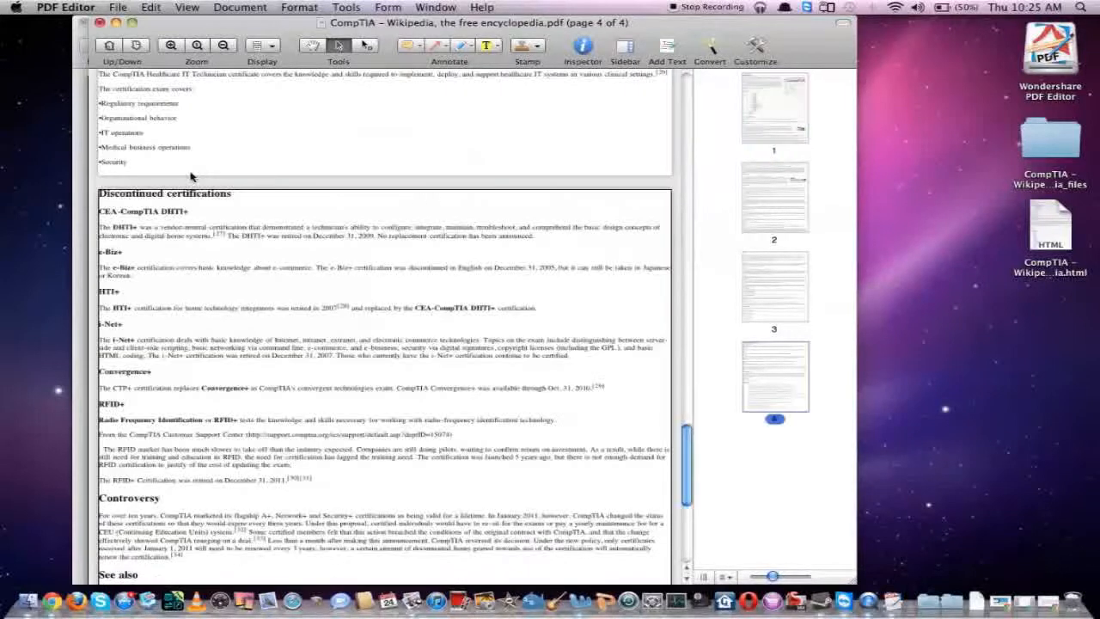
{"action": "scroll", "coordinate": [190, 176], "scroll_direction": "up", "scroll_amount": 5}
{"action": "scroll", "coordinate": [191, 176], "scroll_direction": "up", "scroll_amount": 10}
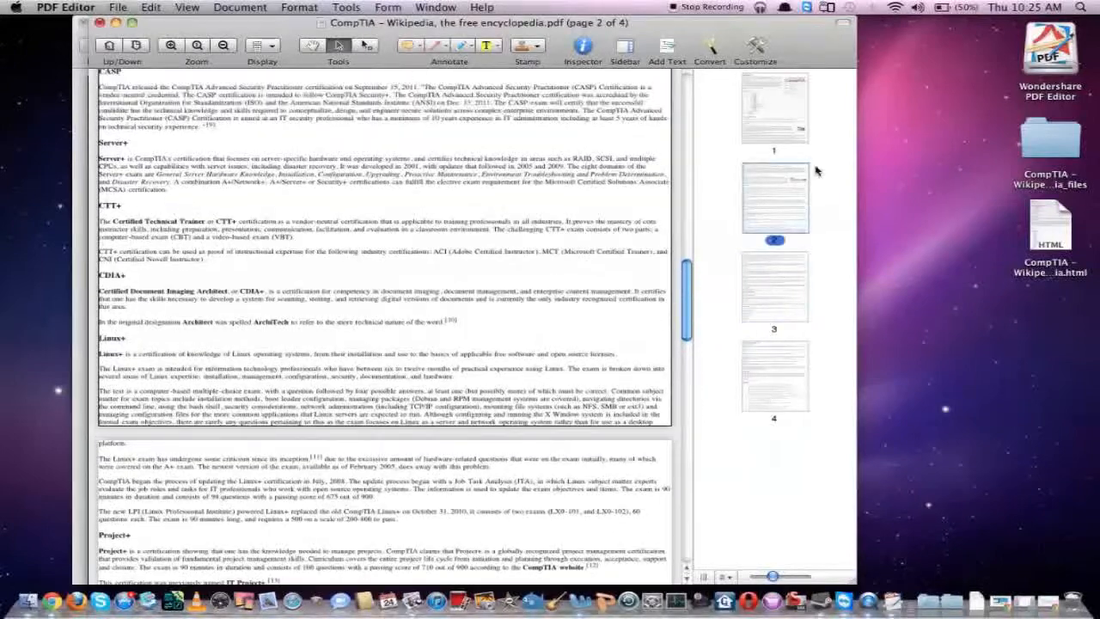
{"action": "scroll", "coordinate": [456, 290], "scroll_direction": "up", "scroll_amount": 15}
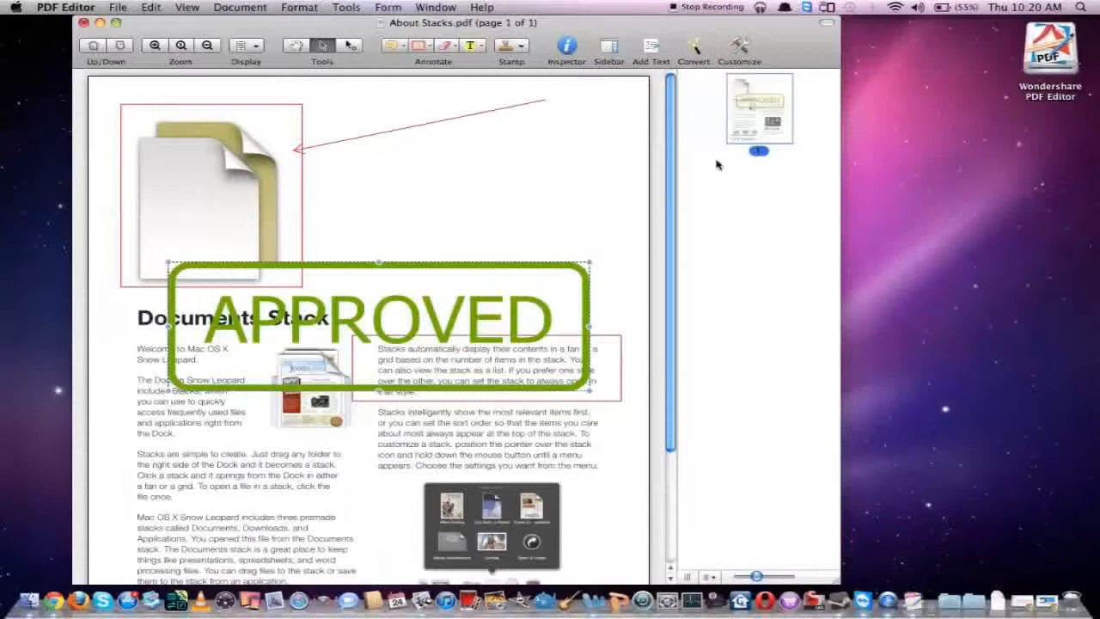
- Convert all pages of About Stacks.pdf to a Microsoft Office Word 2004 (.doc) file named "About Stacks word", without saving the pending changes
{"action": "left_click", "coordinate": [702, 60]}
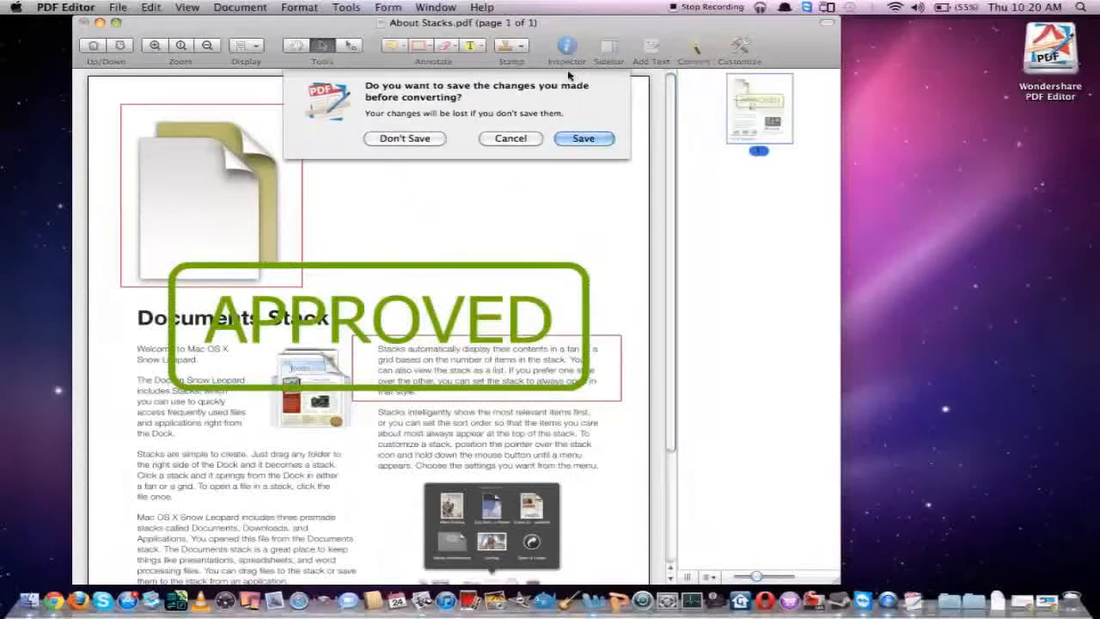
{"action": "left_click", "coordinate": [427, 140]}
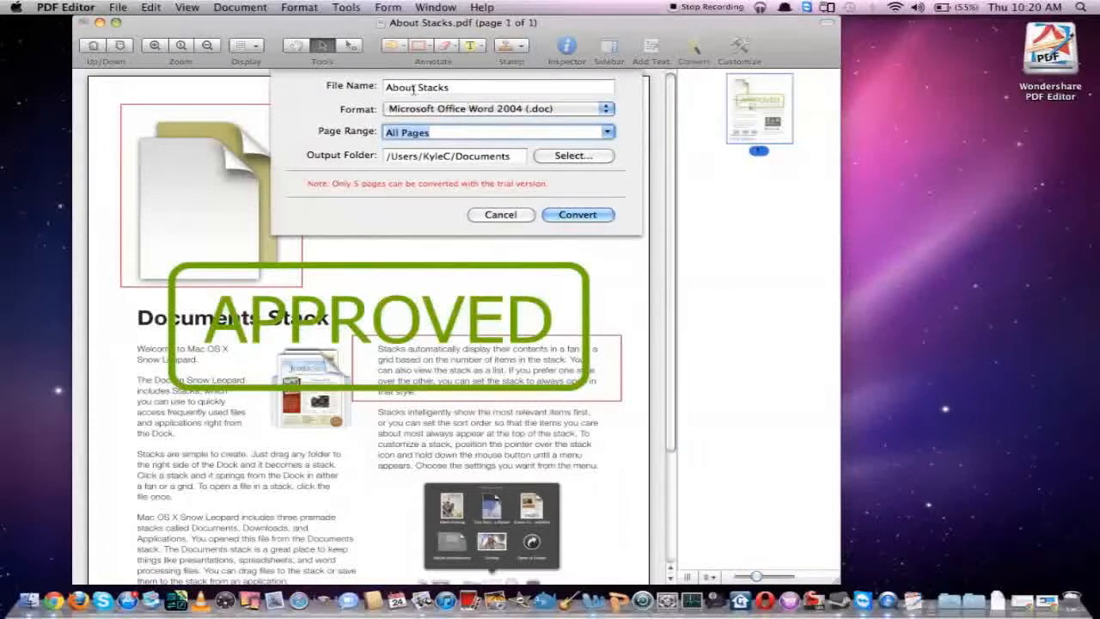
{"action": "left_click", "coordinate": [466, 88]}
{"action": "type", "text": "word"}
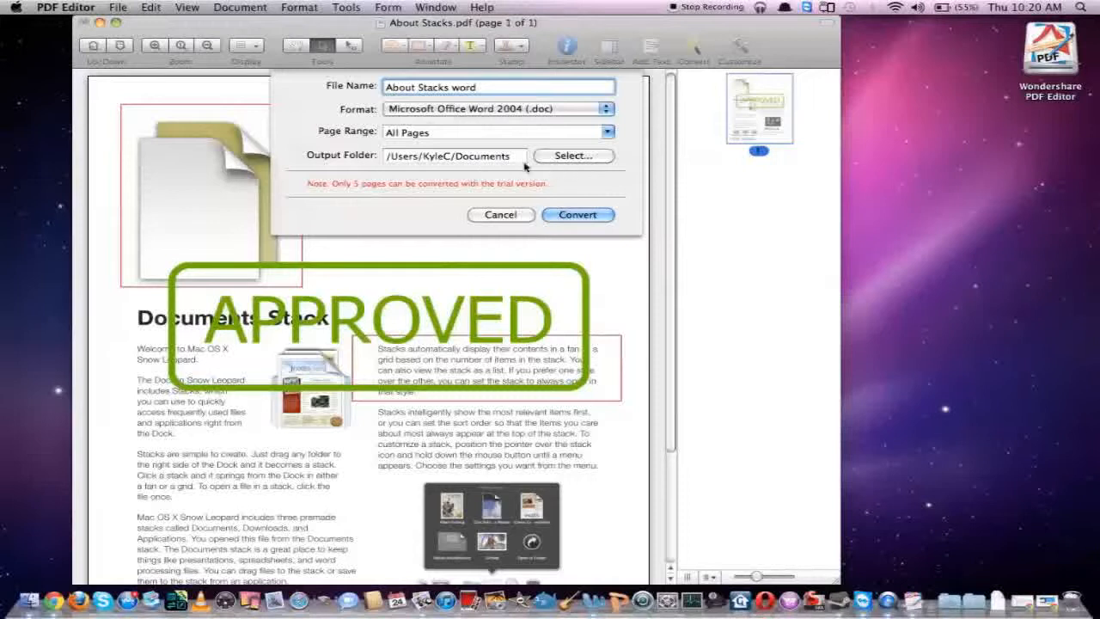
{"action": "left_click", "coordinate": [589, 215]}
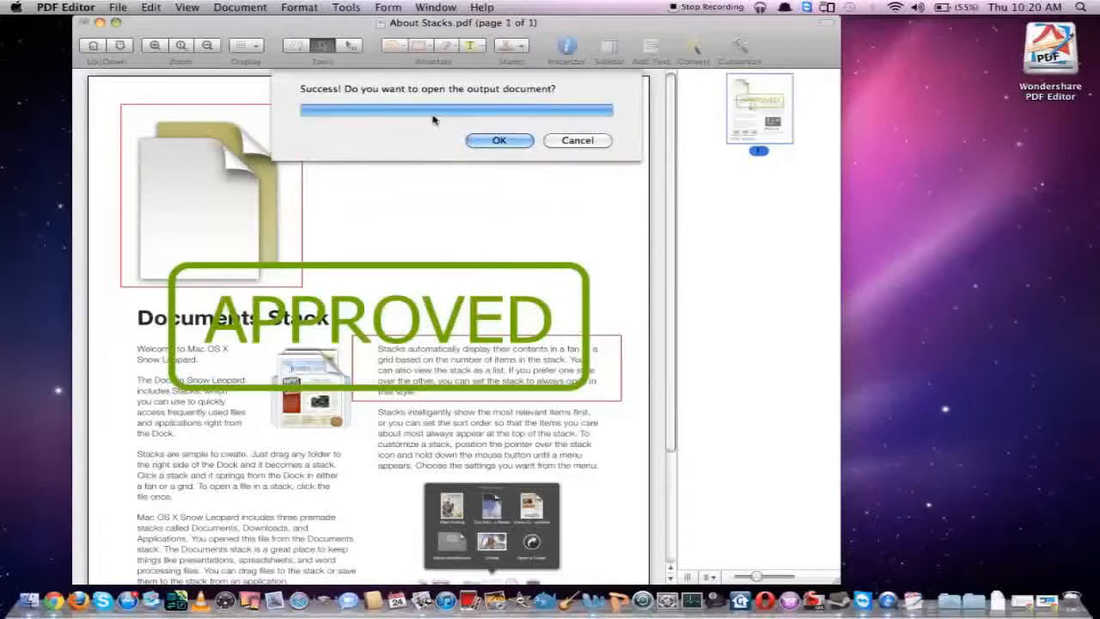
- Open the converted document in Word and examine its text and layout
{"action": "left_click", "coordinate": [499, 139]}
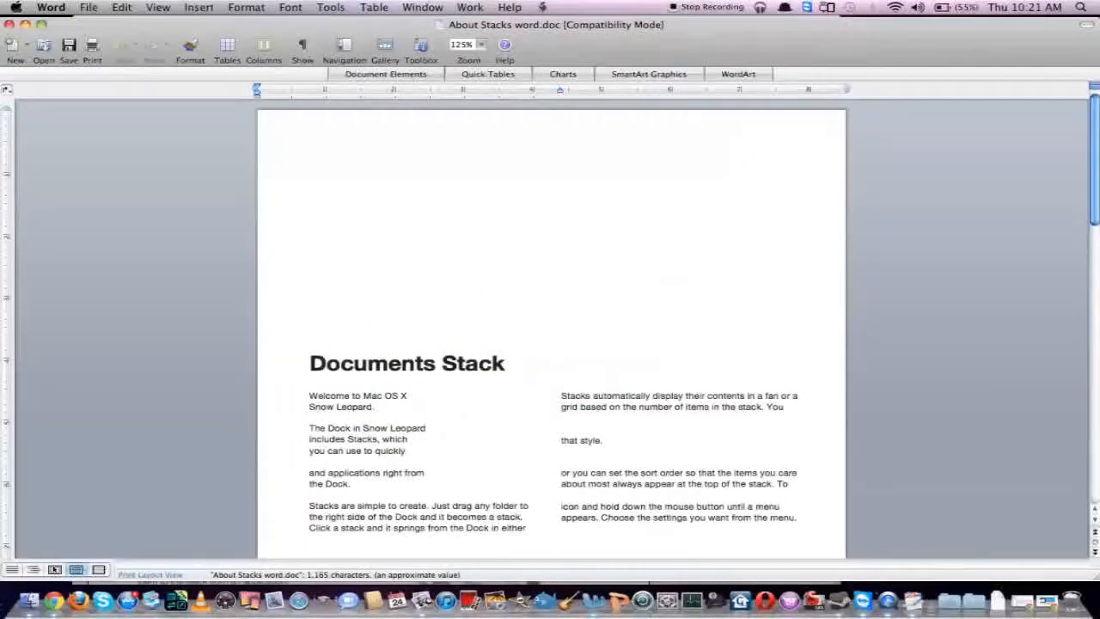
{"action": "scroll", "coordinate": [513, 294], "scroll_direction": "down", "scroll_amount": 5}
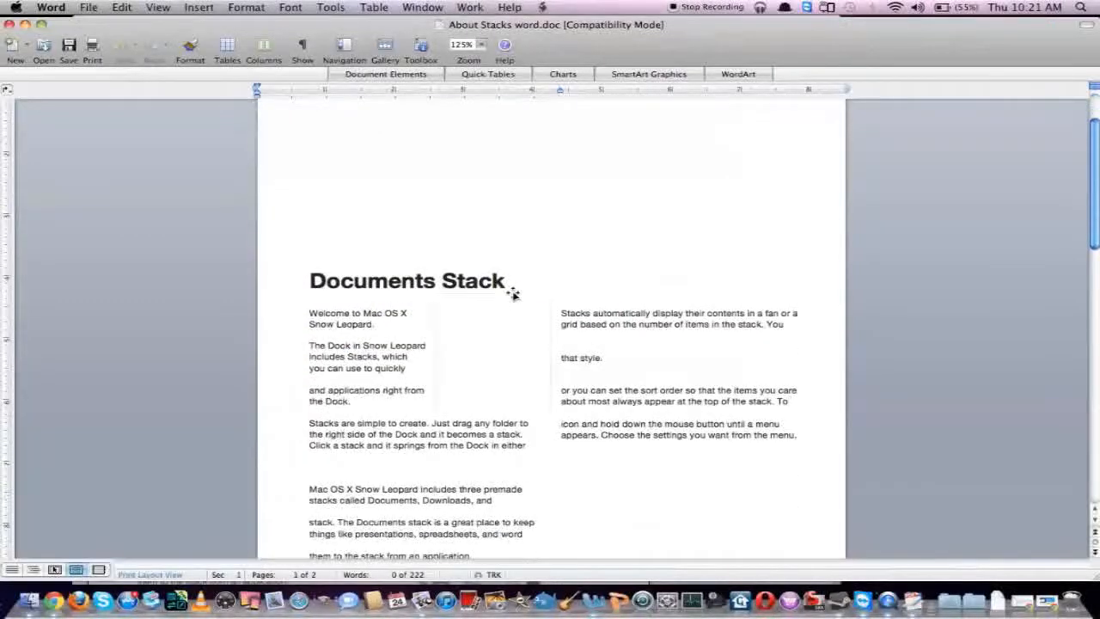
{"action": "scroll", "coordinate": [551, 326], "scroll_direction": "up", "scroll_amount": 3}
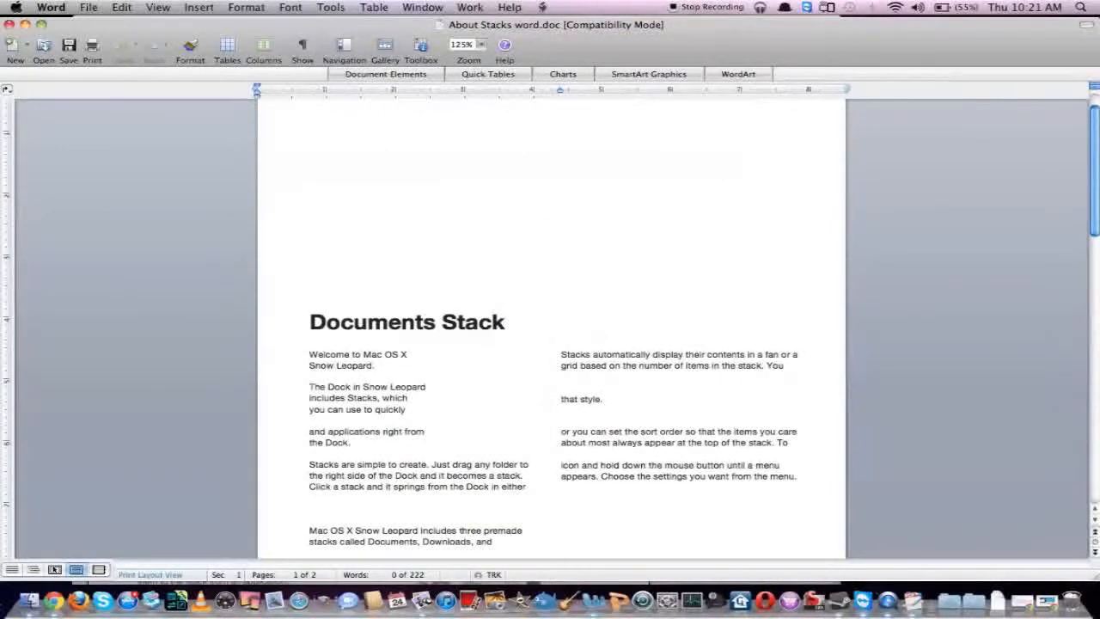
{"action": "scroll", "coordinate": [550, 326], "scroll_direction": "down", "scroll_amount": 12}
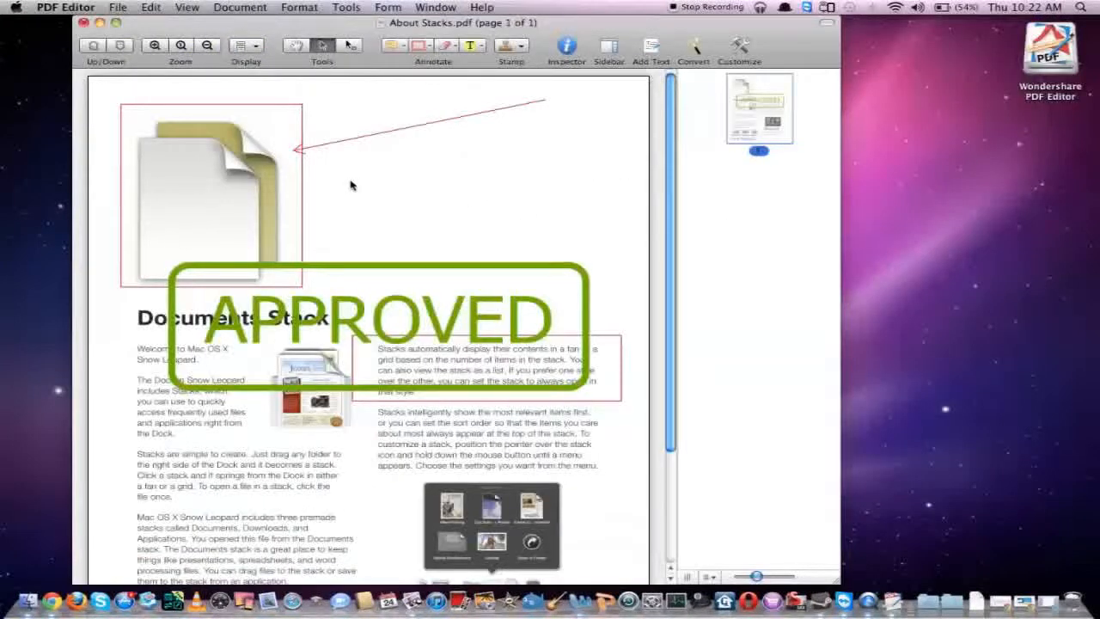
- Switch back to PDF Editor and revert About Stacks.pdf to its most recently saved version
{"action": "left_click", "coordinate": [118, 8]}
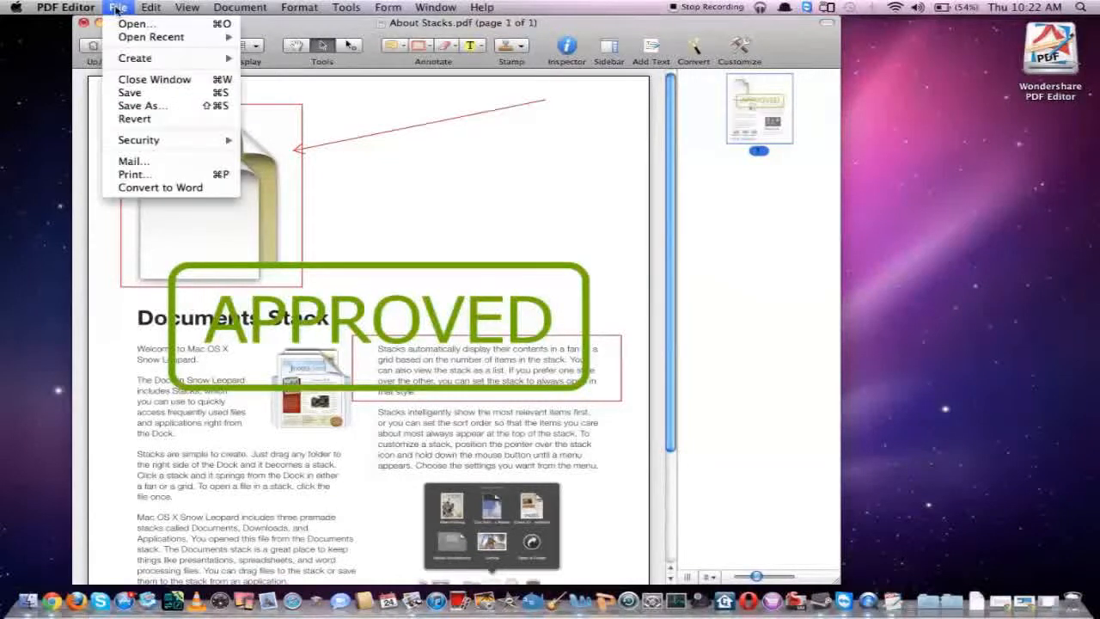
{"action": "left_click", "coordinate": [134, 119]}
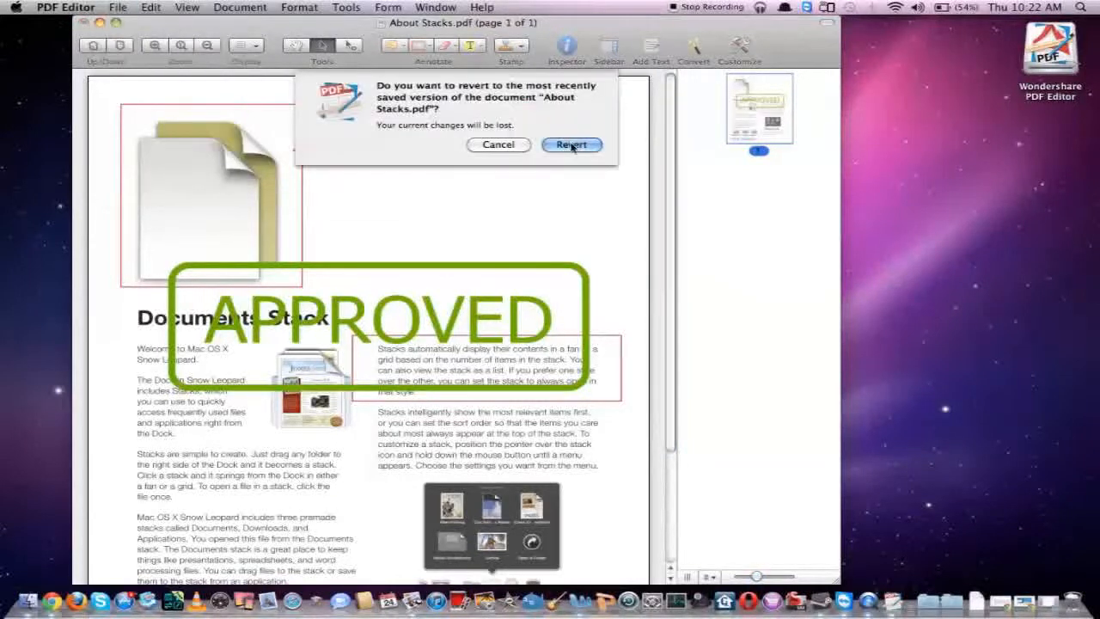
{"action": "left_click", "coordinate": [572, 146]}
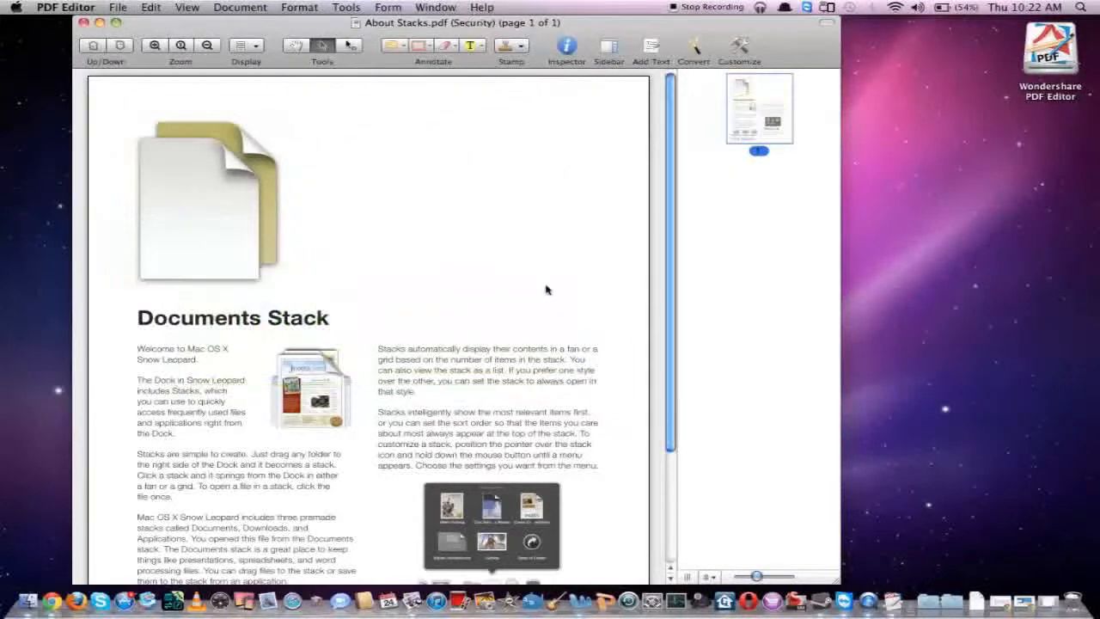